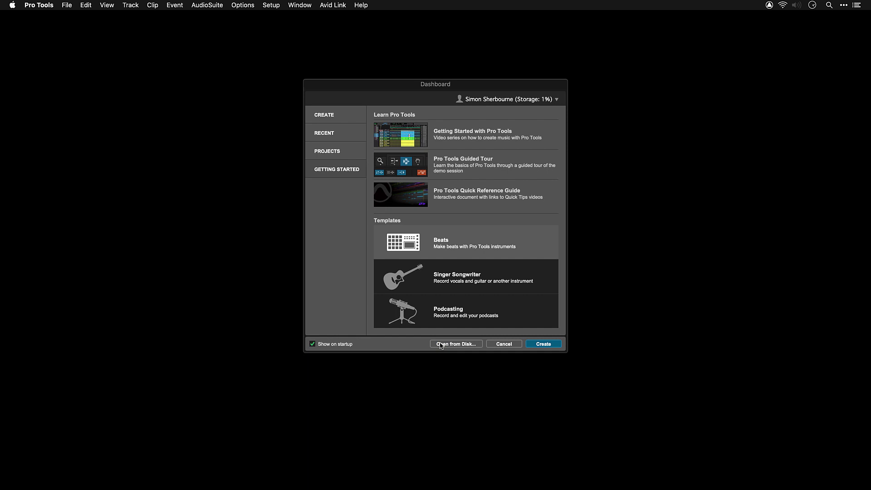
# - Open the Can't Get Enough Pro Tools Demo session from Documents > Pro Tools > Demo Sessions
pyautogui.click(440, 344)
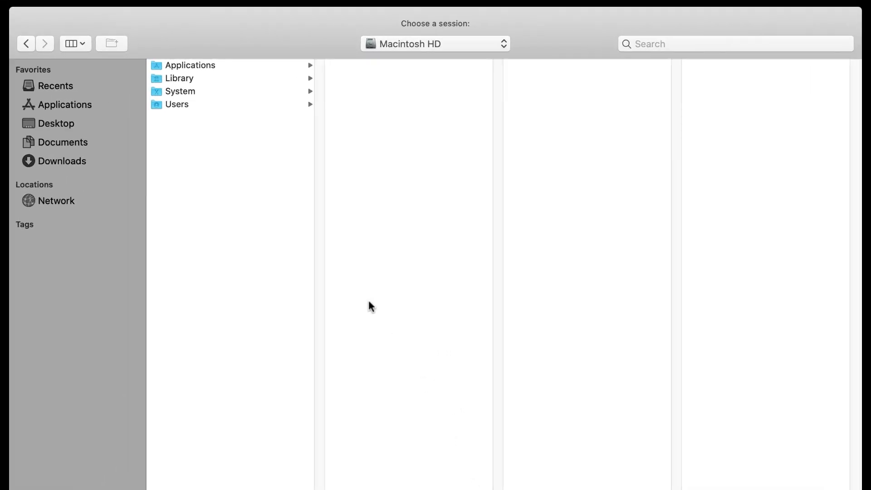
pyautogui.click(97, 139)
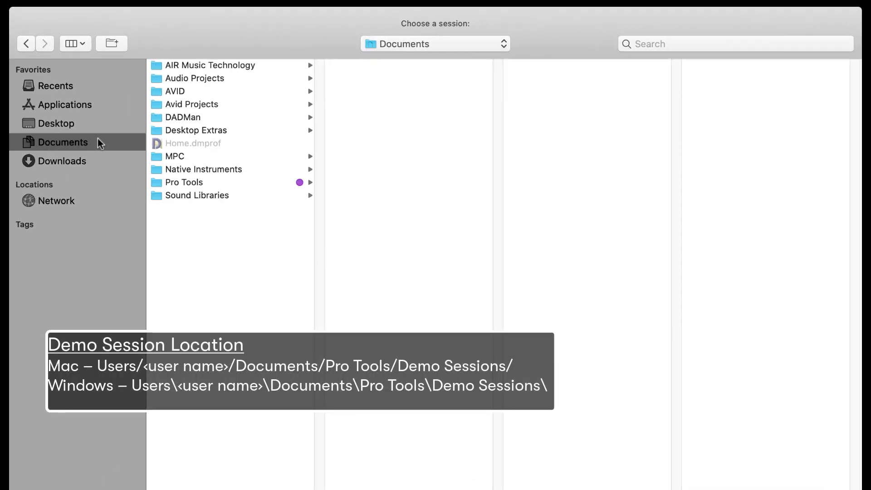
pyautogui.click(207, 182)
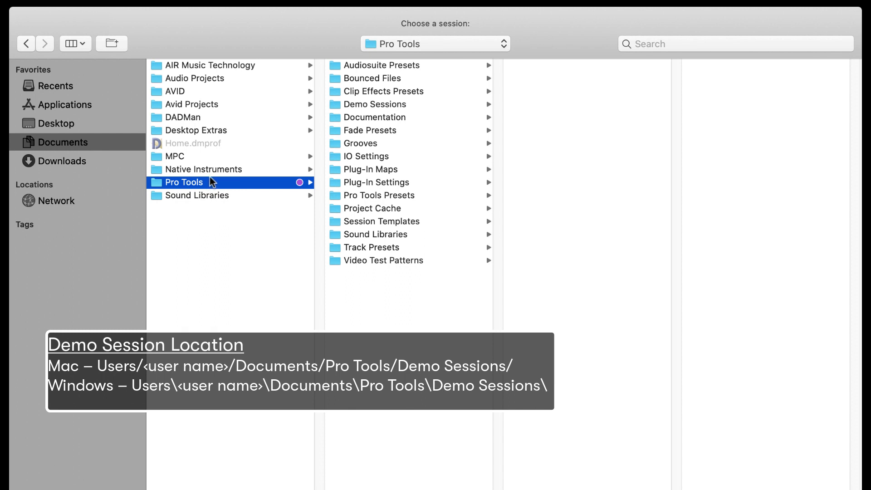
pyautogui.click(414, 108)
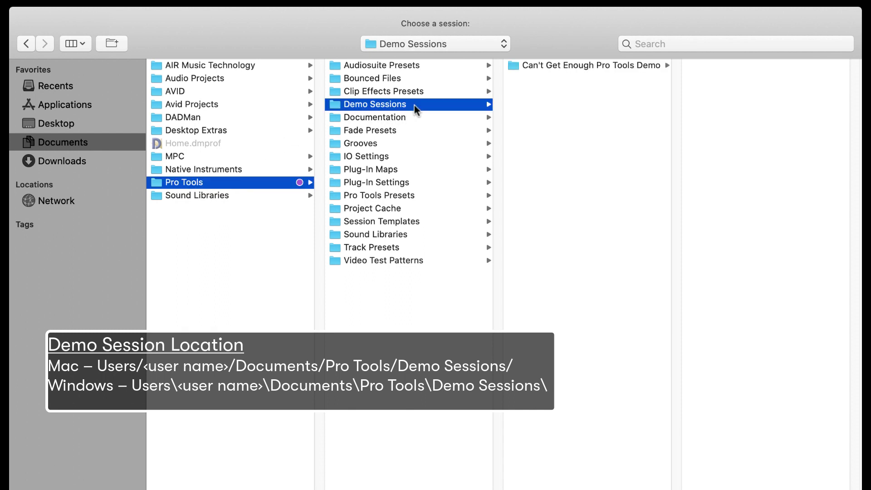
pyautogui.click(577, 67)
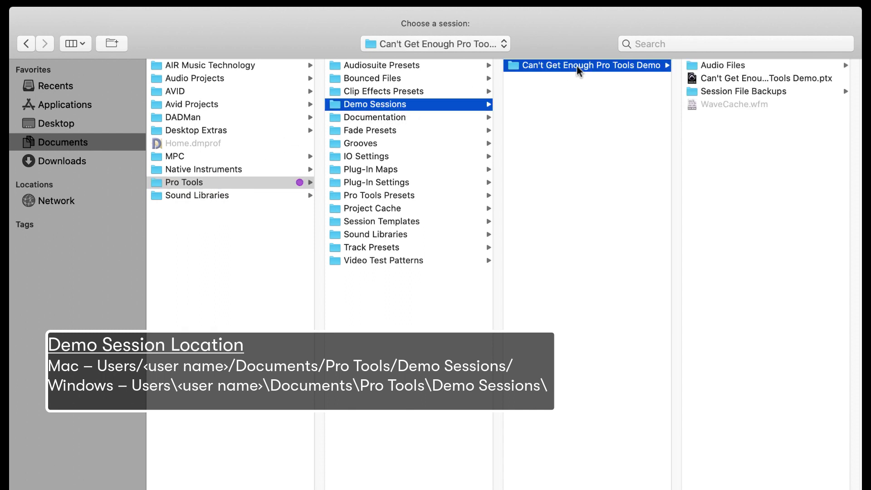
pyautogui.doubleClick(707, 77)
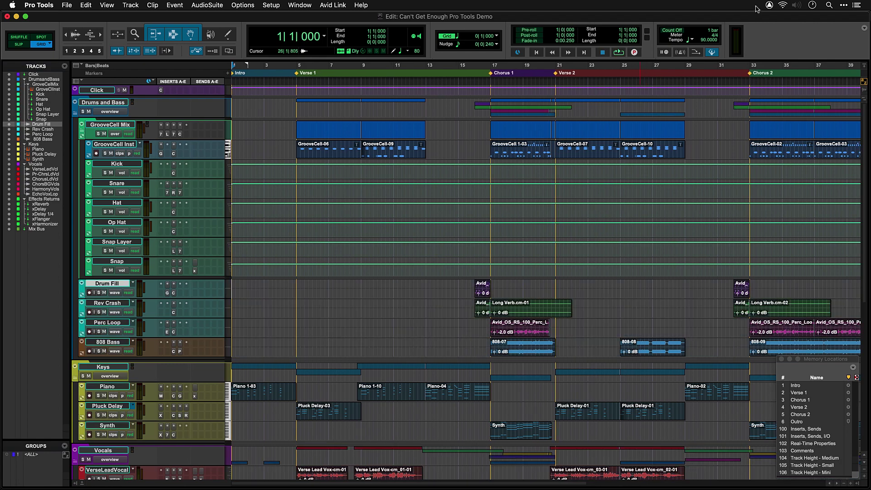
# - Show the apps and plugins included with Pro Tools in Avid Link
pyautogui.click(769, 5)
pyautogui.click(779, 17)
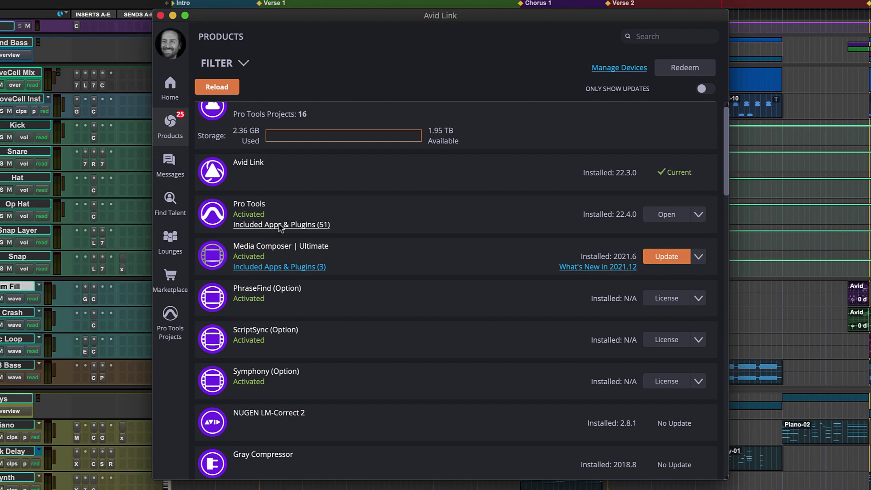
pyautogui.click(280, 225)
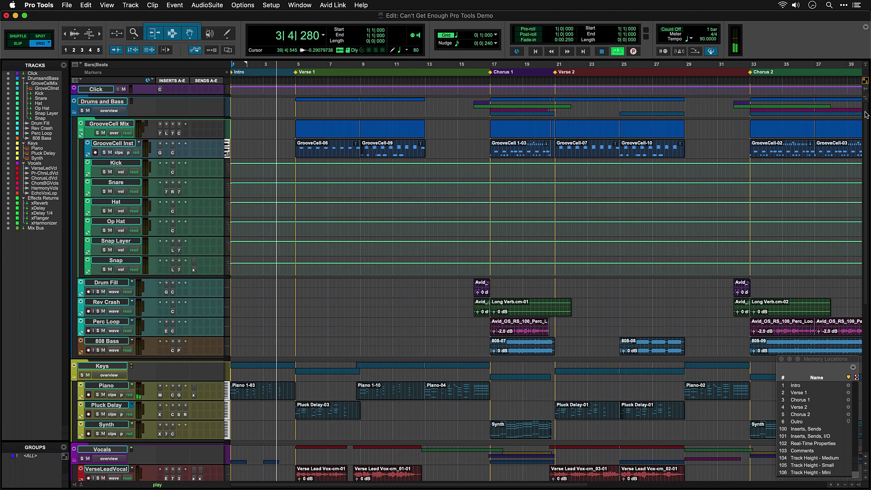
# - Scroll down through the Edit window tracks while the session plays
pyautogui.moveTo(867, 115); pyautogui.dragTo(847, 266)
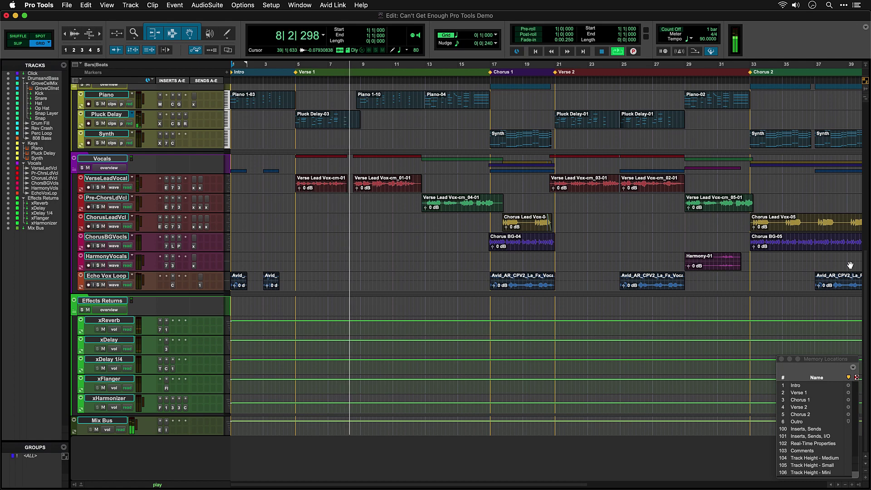
# - Switch to the Mix window and inspect the lead vocal's EQP-1A equaliser
pyautogui.press('super+equal')
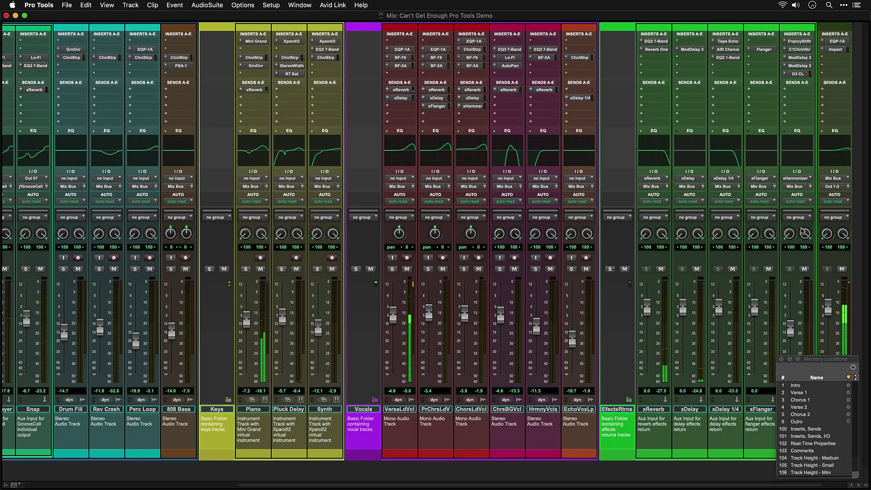
pyautogui.moveTo(395, 486)
pyautogui.mouseDown()
pyautogui.moveTo(156, 478)
pyautogui.moveTo(401, 488)
pyautogui.mouseUp()
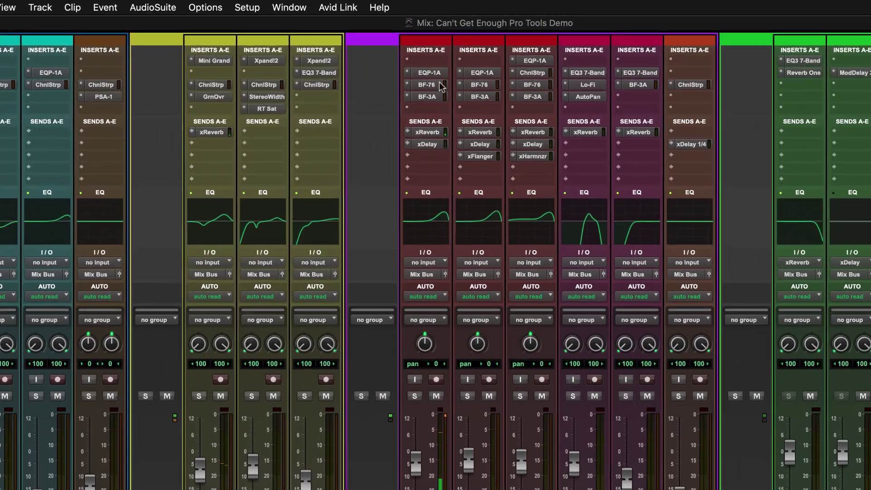
pyautogui.click(392, 50)
pyautogui.click(428, 74)
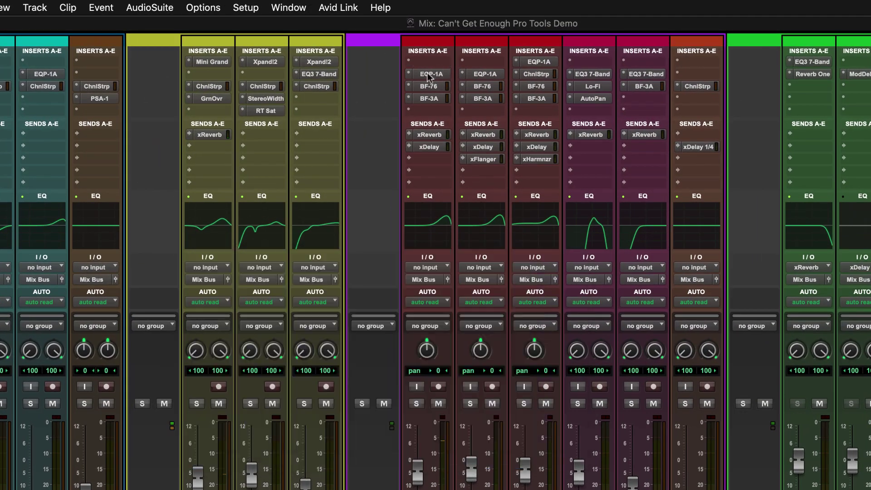
# - Check the lead vocal's BF-76 limiter and xReverb send level, closing each window
pyautogui.click(429, 87)
pyautogui.click(430, 88)
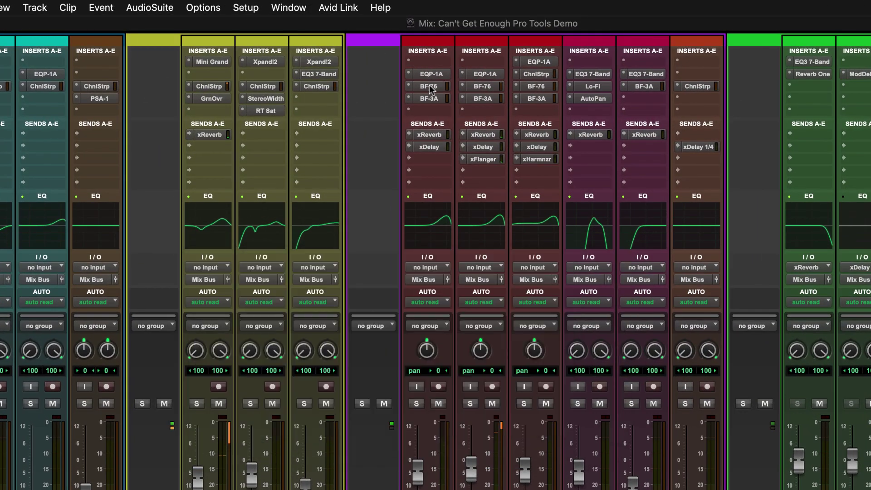
pyautogui.click(430, 134)
pyautogui.click(430, 134)
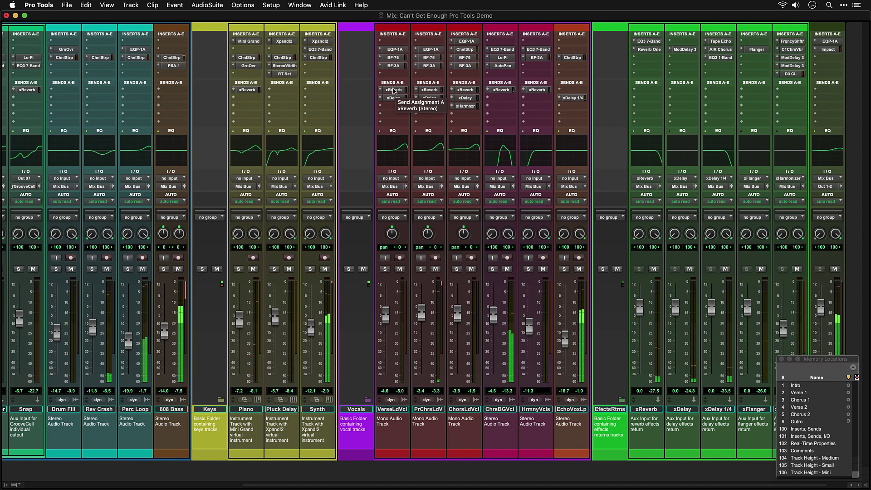
# - Return to the Edit window and zoom the timeline out and back in horizontally
pyautogui.press('super+equal')
pyautogui.scroll(5, 451, 159)
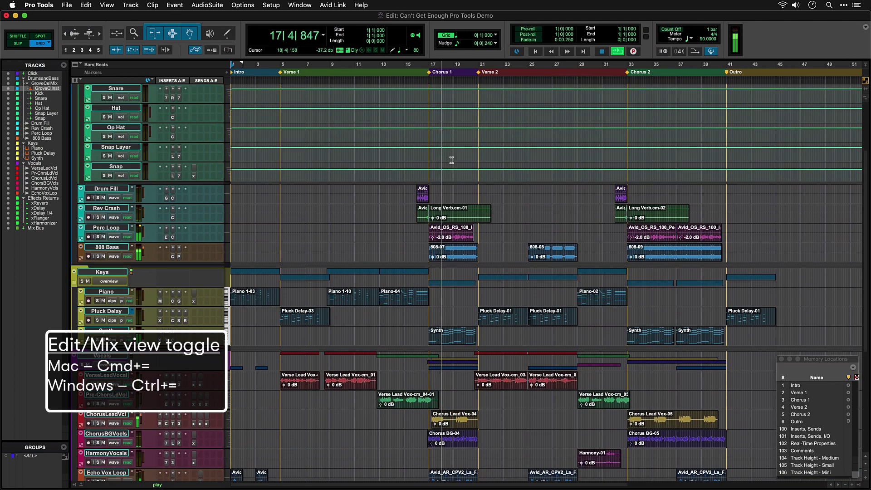
pyautogui.scroll(4, 451, 160)
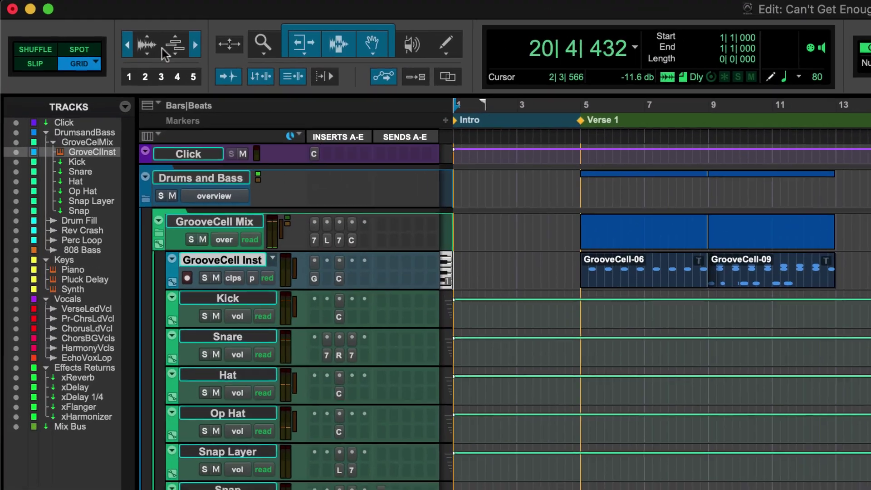
pyautogui.click(63, 36)
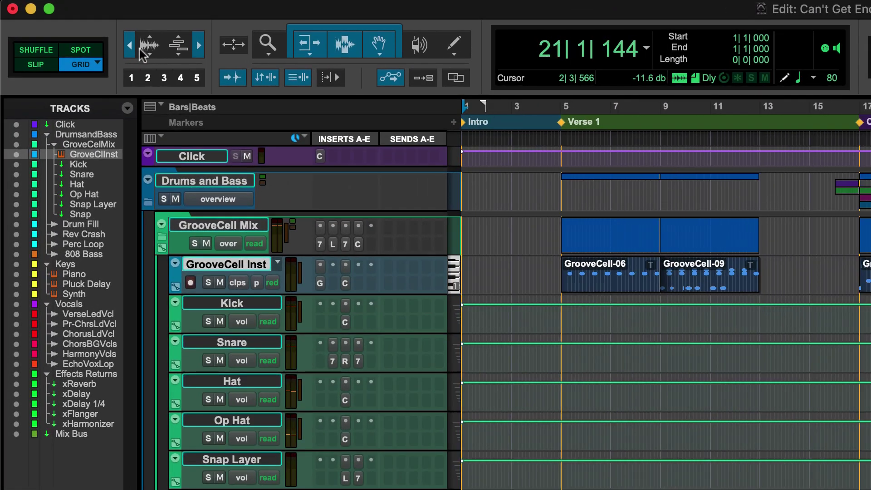
pyautogui.click(199, 45)
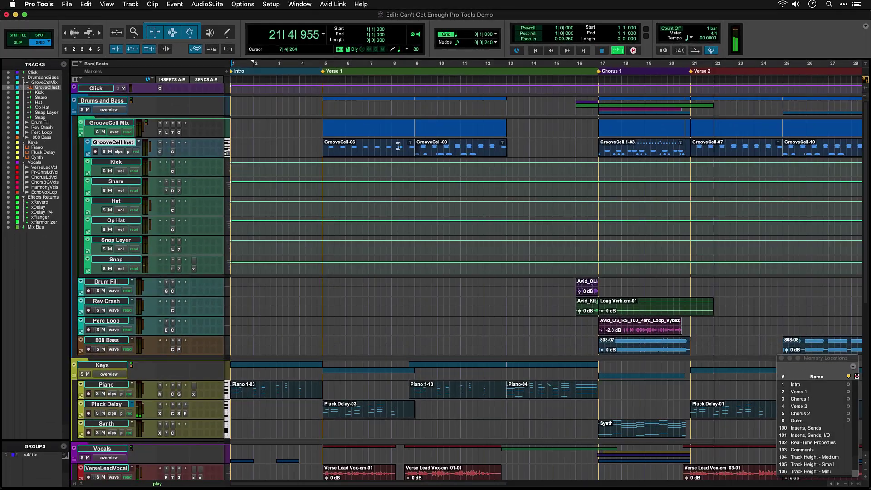
# - Select the GrooveCell-09 clip, zoom in twice with T, then back out with R
pyautogui.click(426, 154)
pyautogui.press('t')
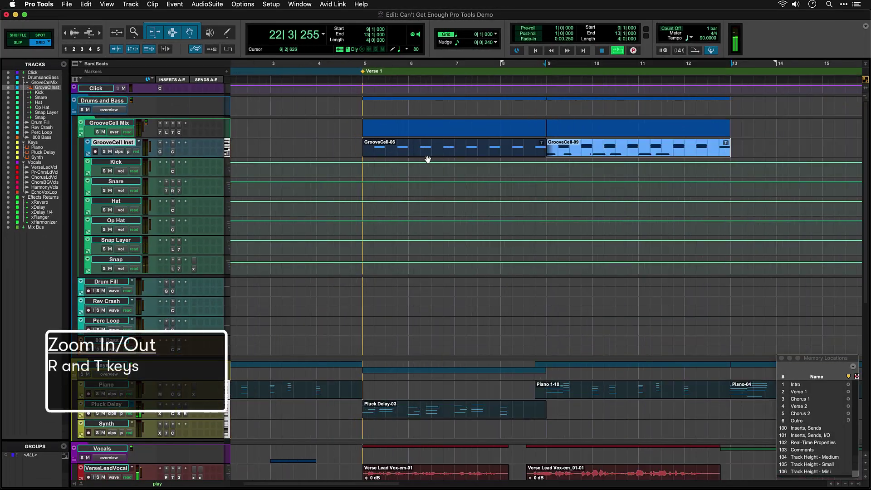
pyautogui.press('t')
pyautogui.press('r')
pyautogui.press('r')
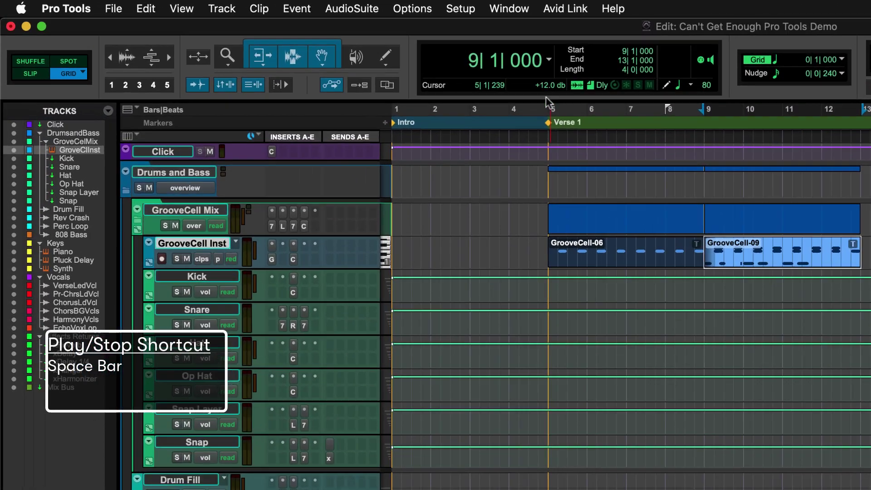
# - Select bars 5 to 9 across all tracks, then set the insertion point at Verse 1, bar 5
pyautogui.moveTo(326, 66); pyautogui.dragTo(403, 68)
pyautogui.moveTo(683, 117); pyautogui.dragTo(712, 116)
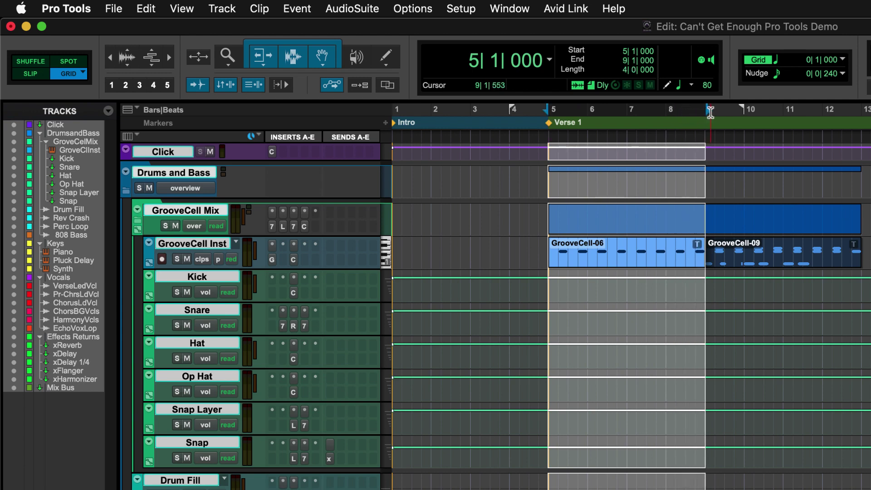
pyautogui.click(122, 110)
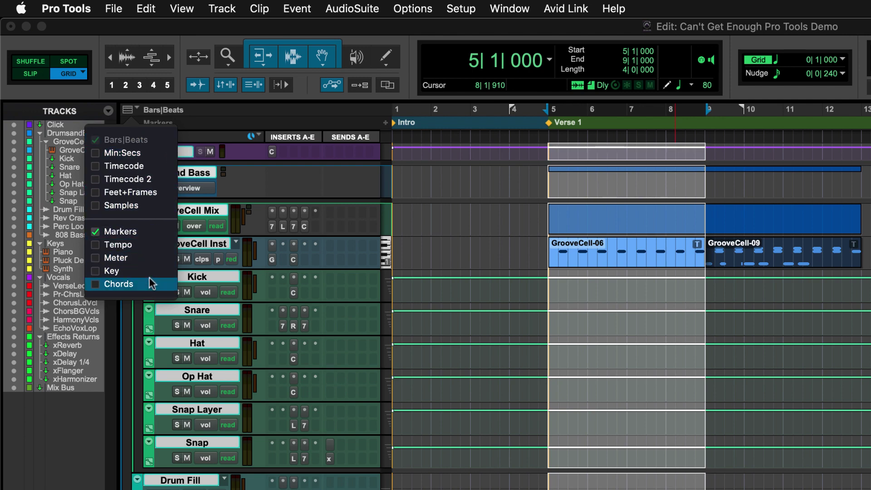
pyautogui.click(128, 112)
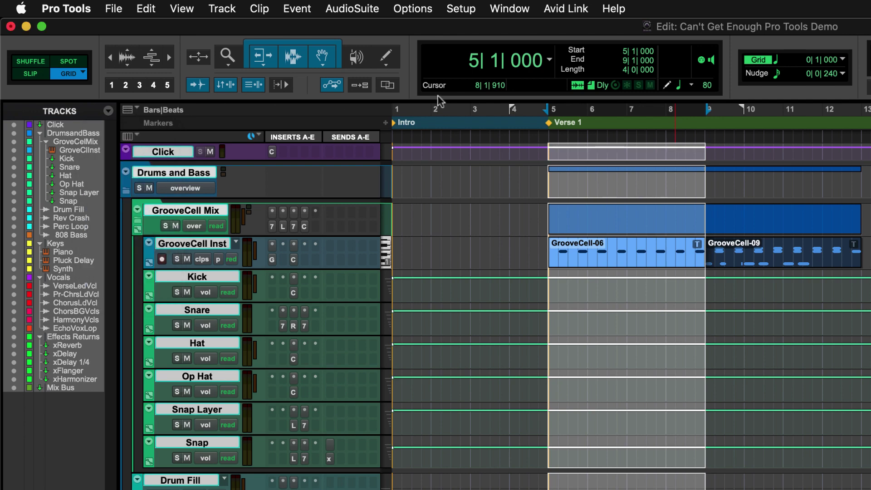
pyautogui.click(551, 127)
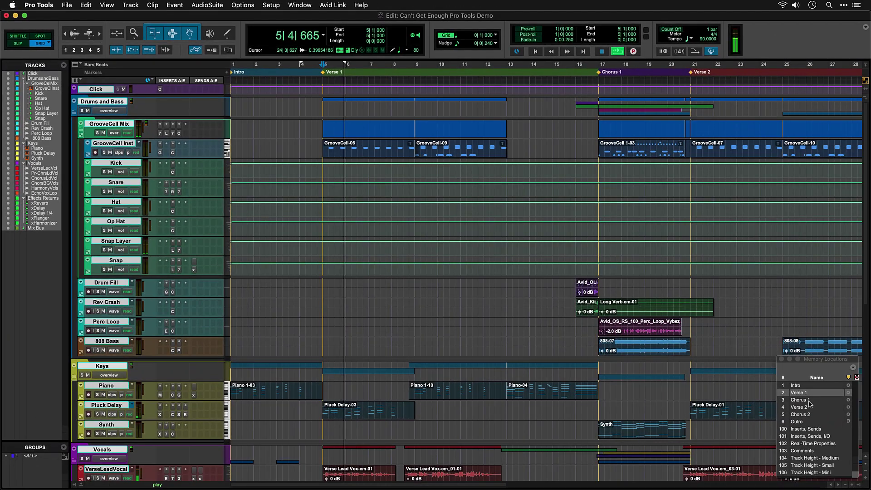
# - Jump to the Chorus 1 marker, then back to the Intro marker
pyautogui.click(799, 400)
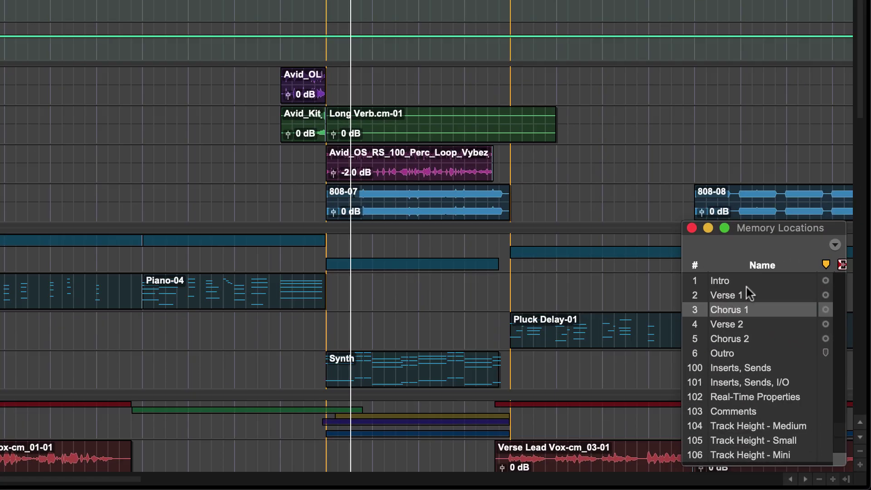
pyautogui.click(739, 281)
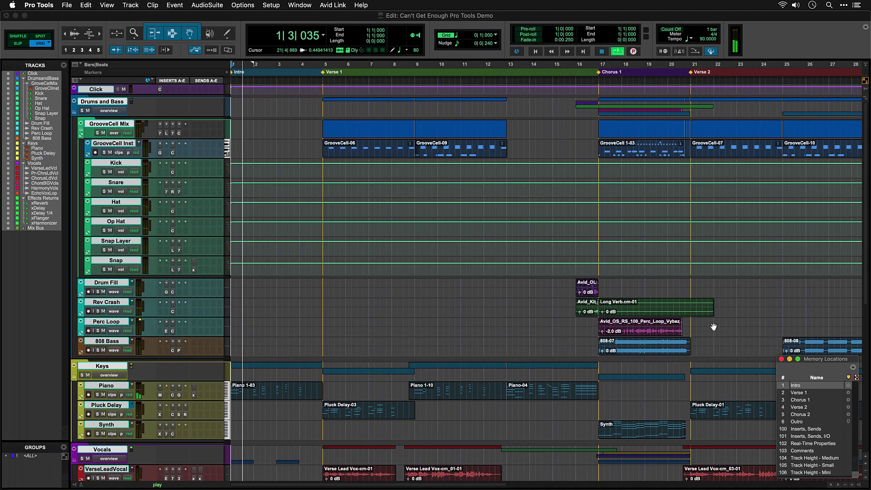
pyautogui.hscroll(10, 578, 178)
pyautogui.scroll(-3, 526, 269)
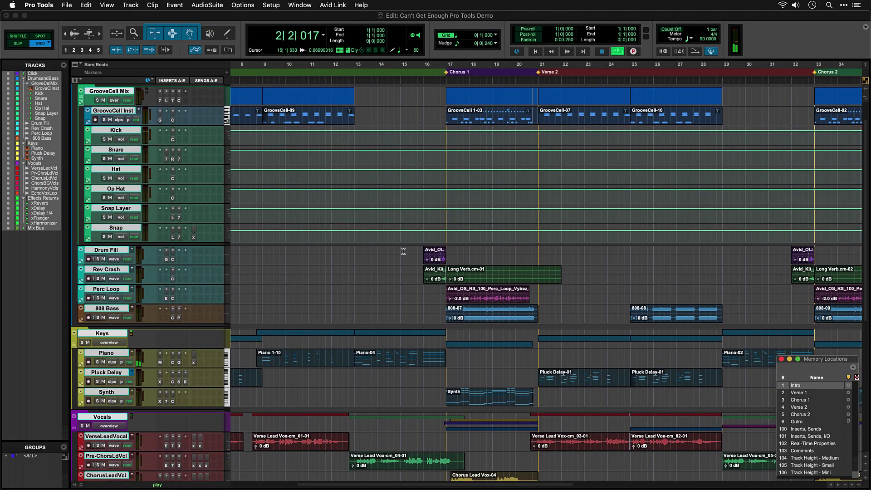
# - Select bars 15–22 on drums and bass, 17–24 on keys, then the Effects Returns tracks
pyautogui.moveTo(403, 251); pyautogui.dragTo(561, 311)
pyautogui.scroll(-7, 560, 304)
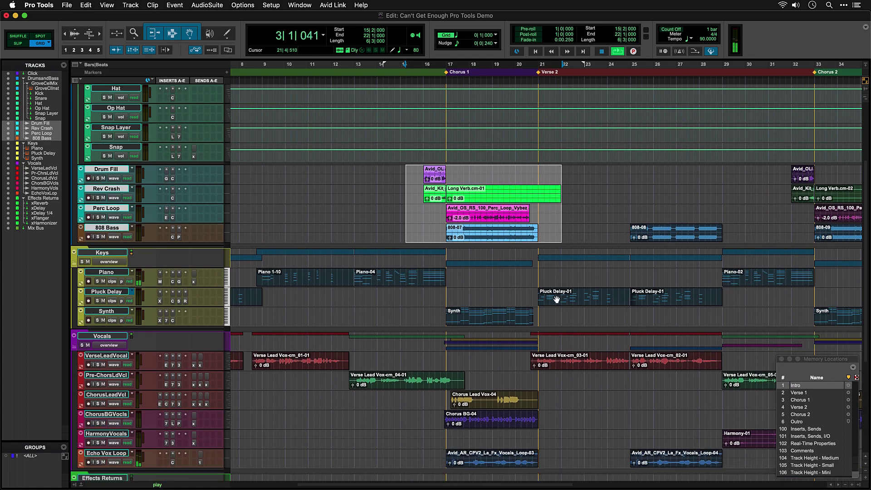
pyautogui.moveTo(460, 272); pyautogui.dragTo(614, 309)
pyautogui.scroll(-12, 572, 308)
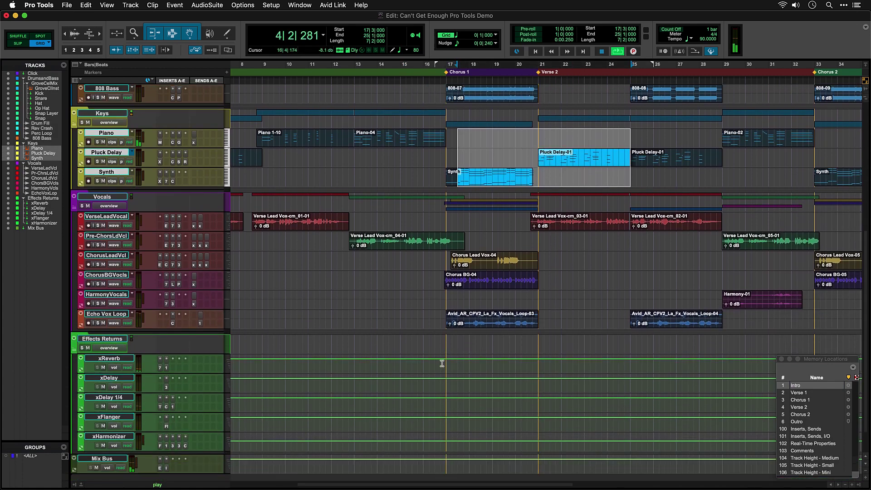
pyautogui.moveTo(442, 363); pyautogui.dragTo(594, 449)
pyautogui.scroll(20, 482, 254)
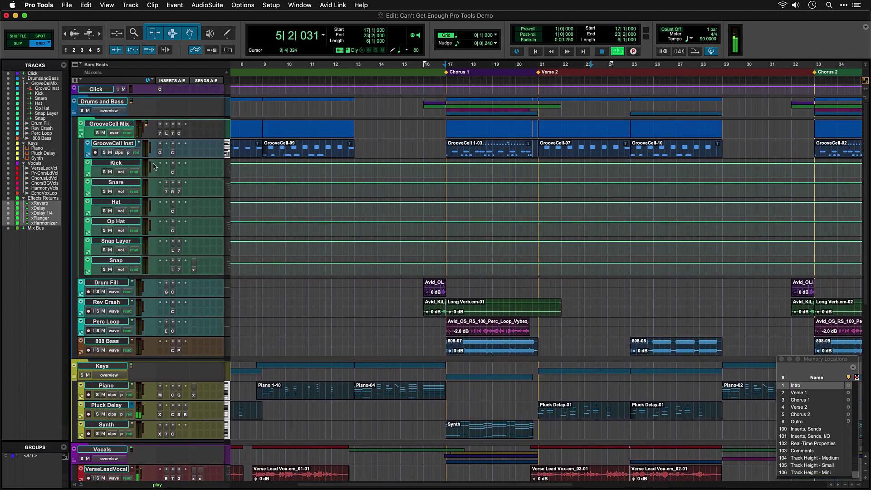
# - Open GrooveCell, select the GrooveCell 1-03 and GrooveCell-07 clips, and keep the kick on Indiv. Out 2
pyautogui.click(160, 152)
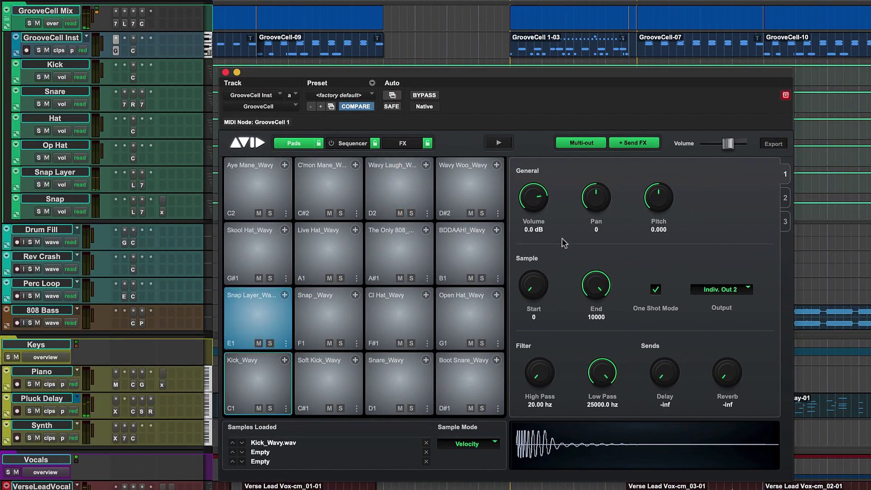
pyautogui.moveTo(517, 45); pyautogui.dragTo(771, 45)
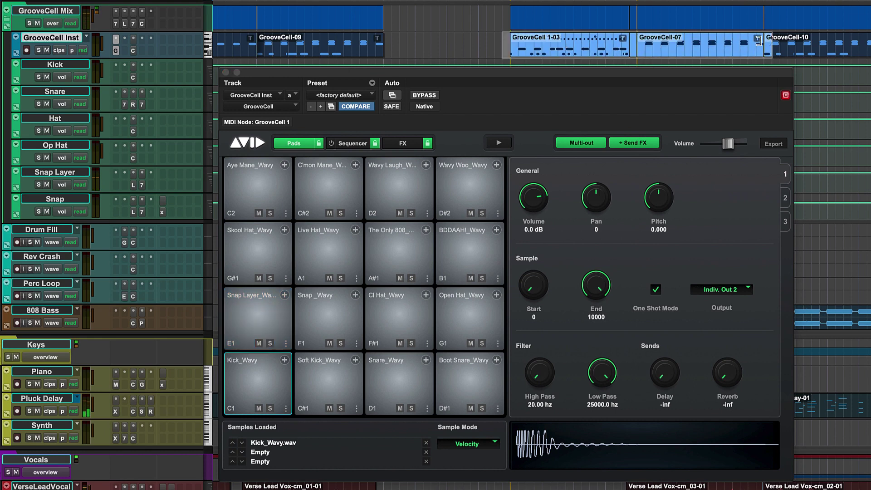
pyautogui.click(724, 292)
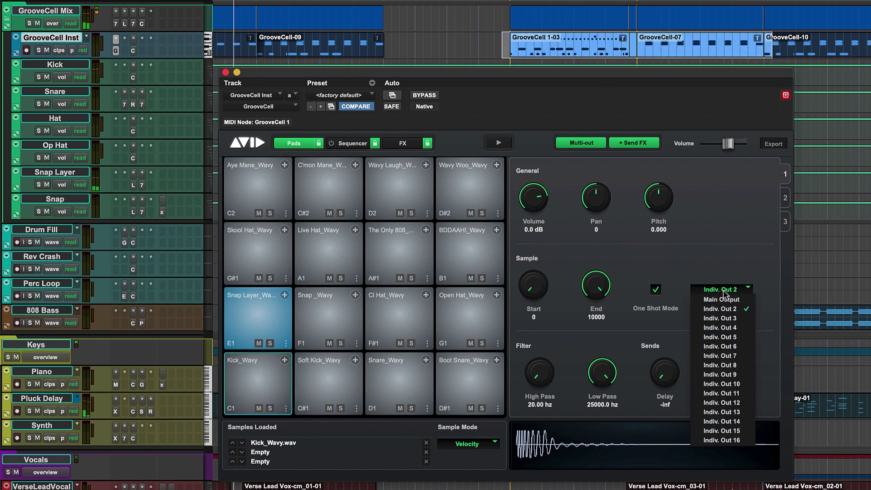
pyautogui.click(731, 293)
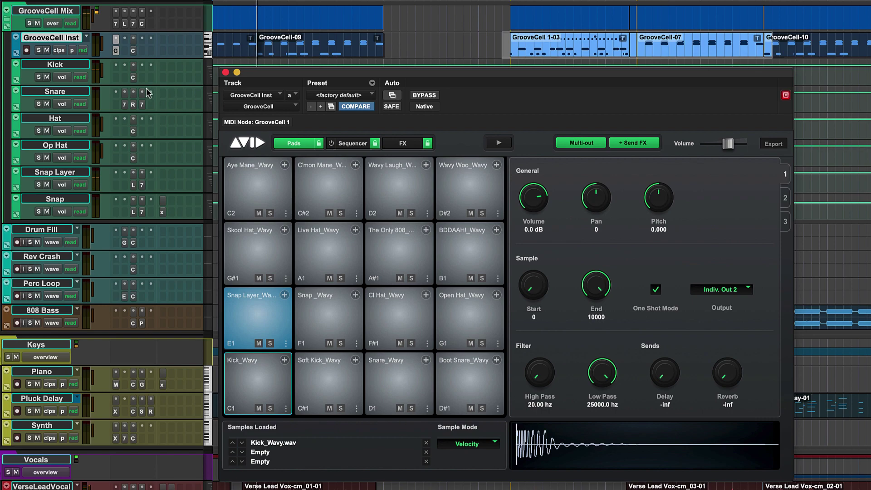
# - View the Kick and Snare insert plugins, then close the plugin window
pyautogui.click(133, 78)
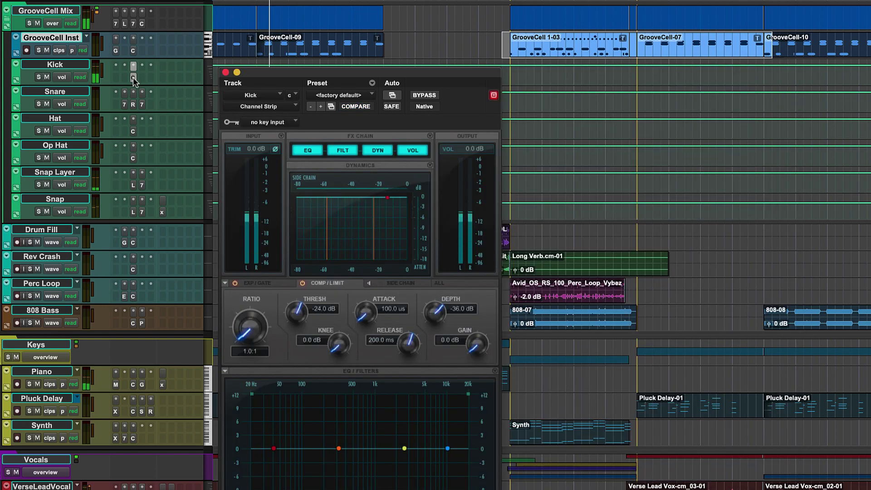
pyautogui.click(133, 104)
pyautogui.click(141, 105)
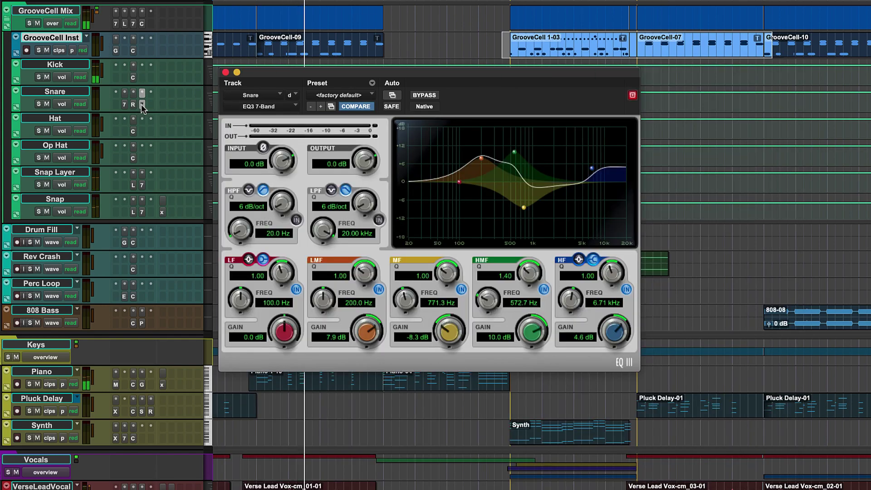
pyautogui.click(142, 105)
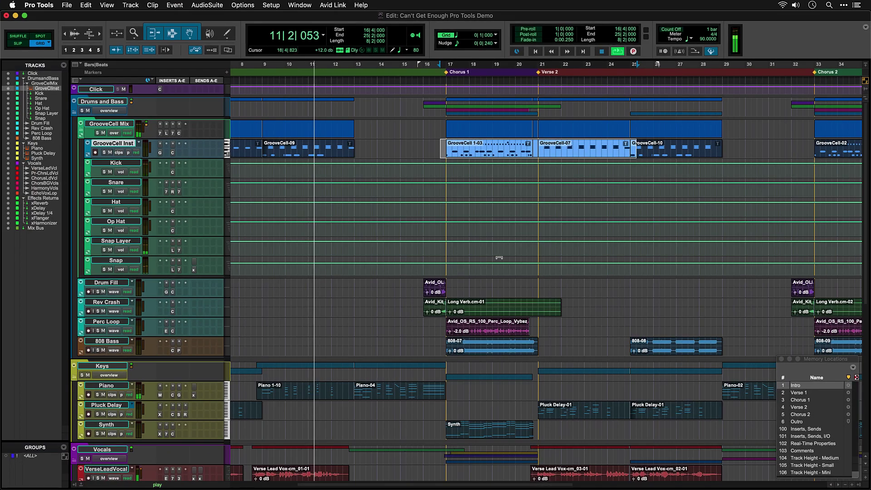
# - Select and zoom in on the Drum Fill clip, then select the Perc Loop clip
pyautogui.scroll(-5, 521, 252)
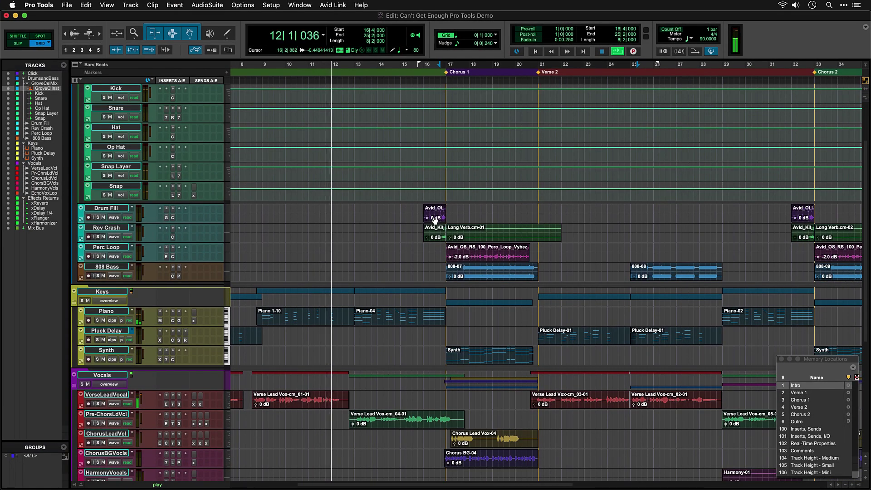
pyautogui.click(435, 219)
pyautogui.press('super+bracketright')
pyautogui.scroll(-1, 615, 245)
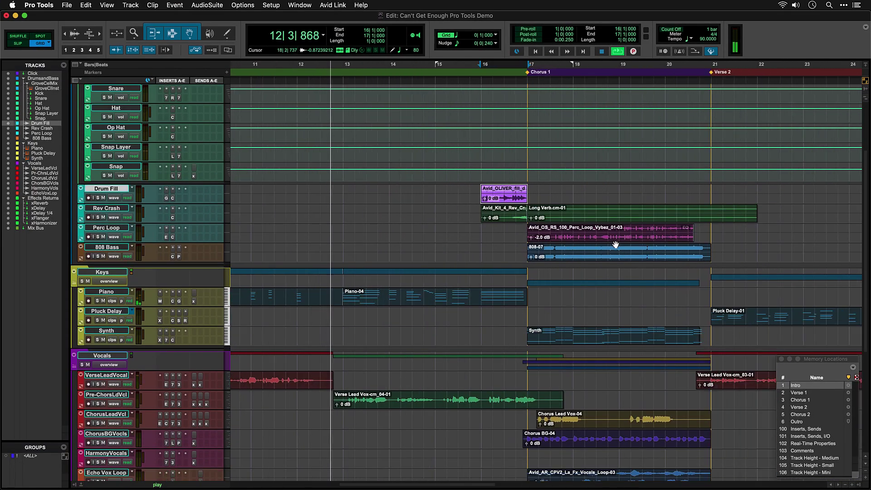
pyautogui.click(616, 240)
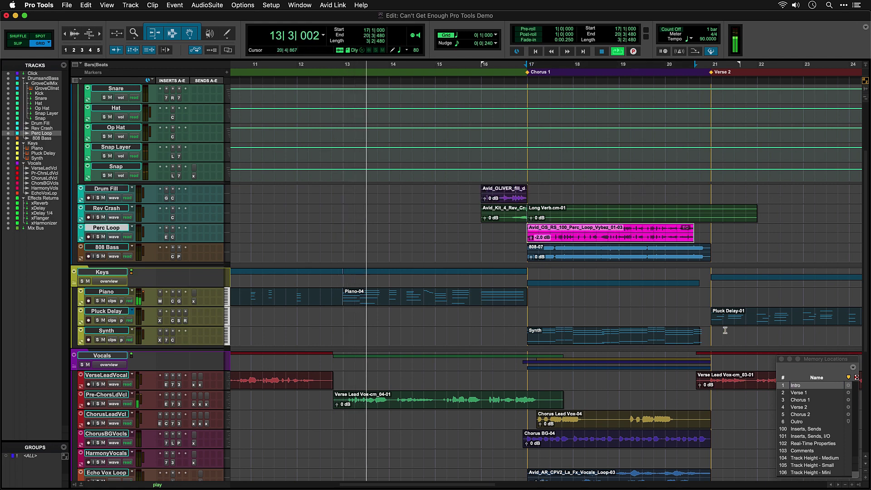
pyautogui.scroll(-5, 725, 330)
# - Select Piano-04, then view and close the Mini Grand and Xpand!2 instruments on Piano and Pluck Delay
pyautogui.click(497, 227)
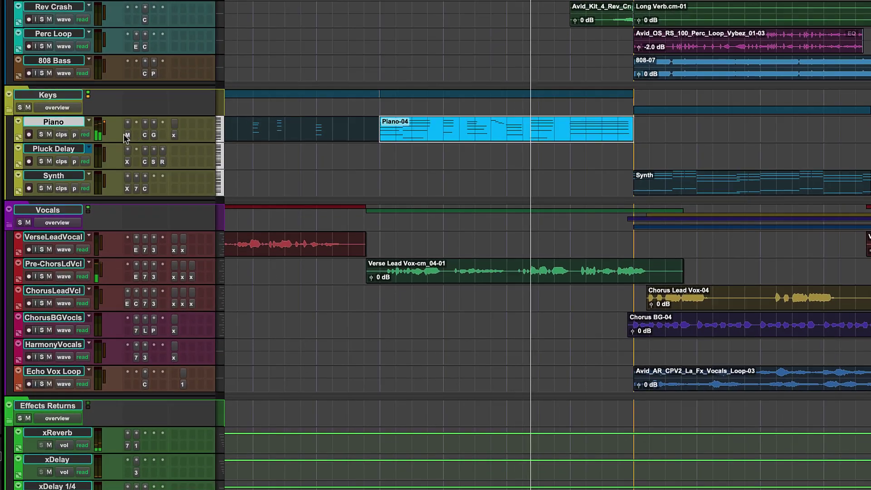
pyautogui.click(127, 135)
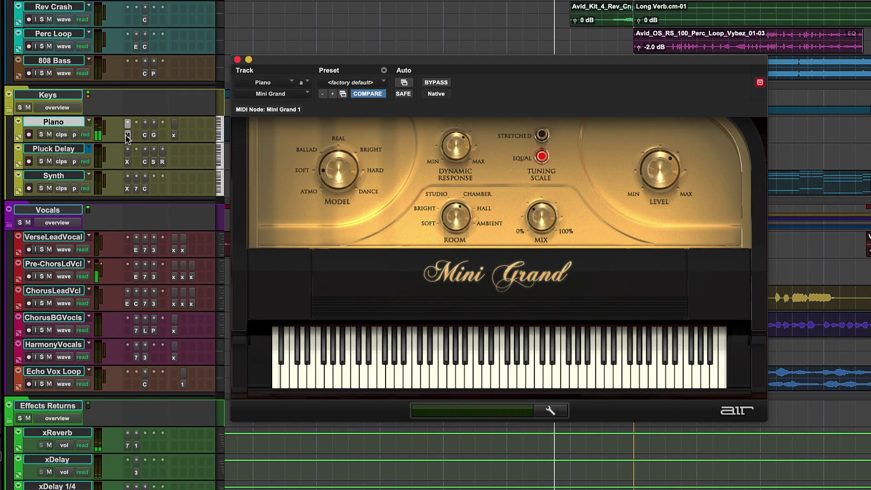
pyautogui.click(127, 136)
pyautogui.click(127, 162)
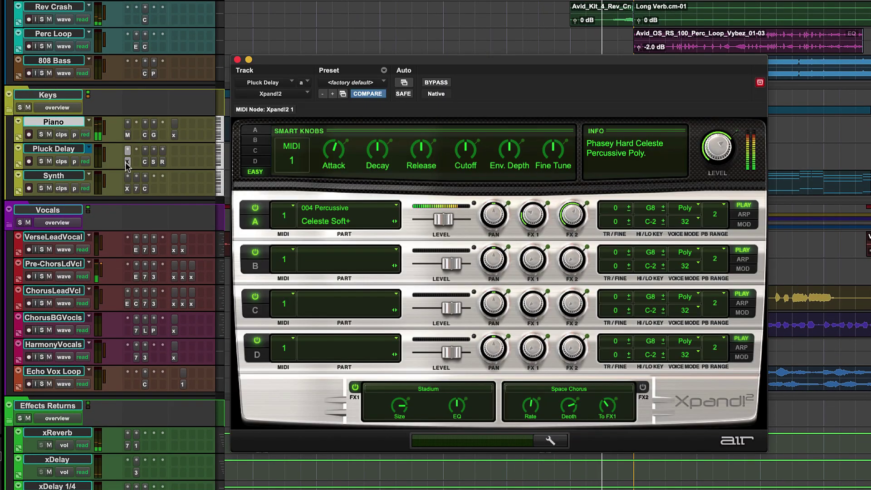
pyautogui.click(128, 161)
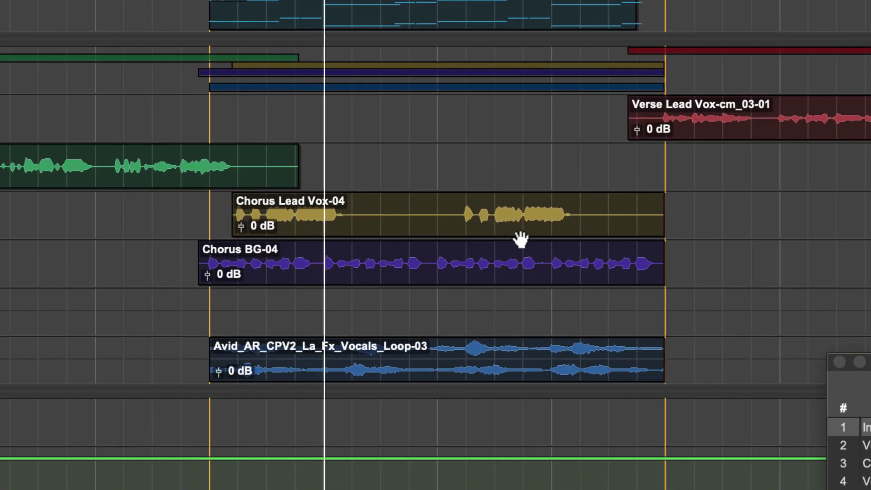
# - Trim the end of Chorus Lead Vox-04, move it later, and switch to the Mix window
pyautogui.click(744, 245)
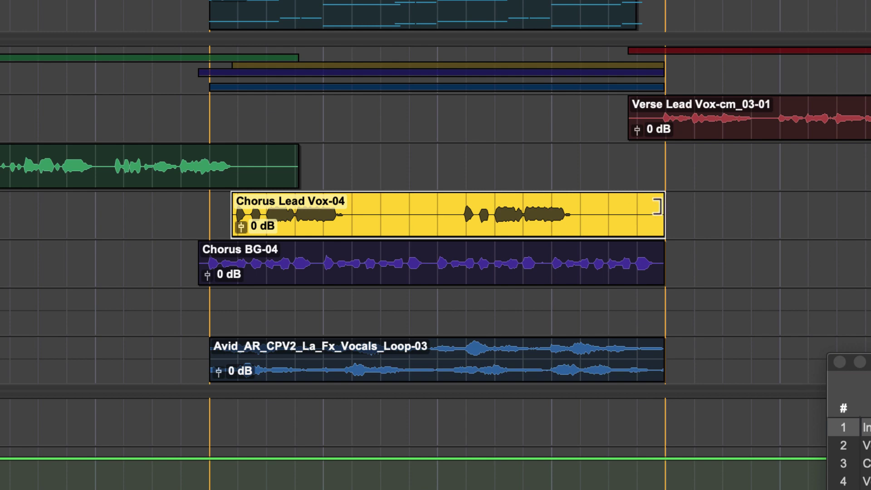
pyautogui.moveTo(657, 207); pyautogui.dragTo(567, 202)
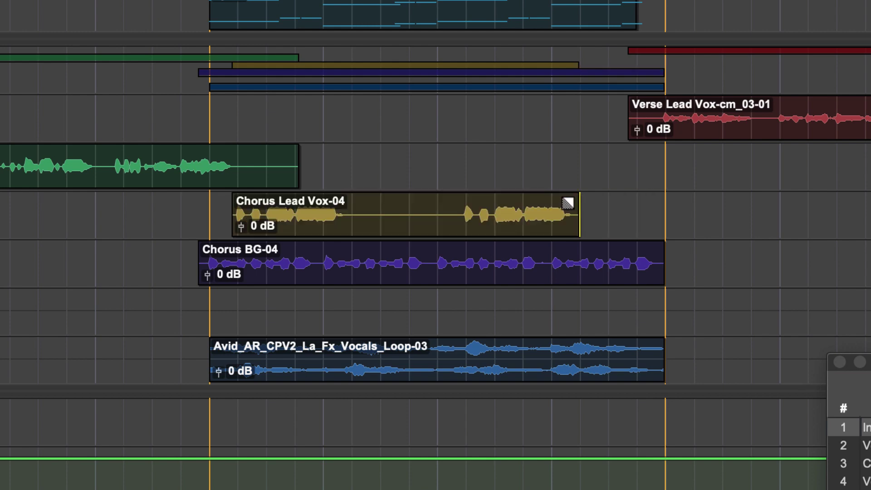
pyautogui.moveTo(483, 231); pyautogui.dragTo(537, 226)
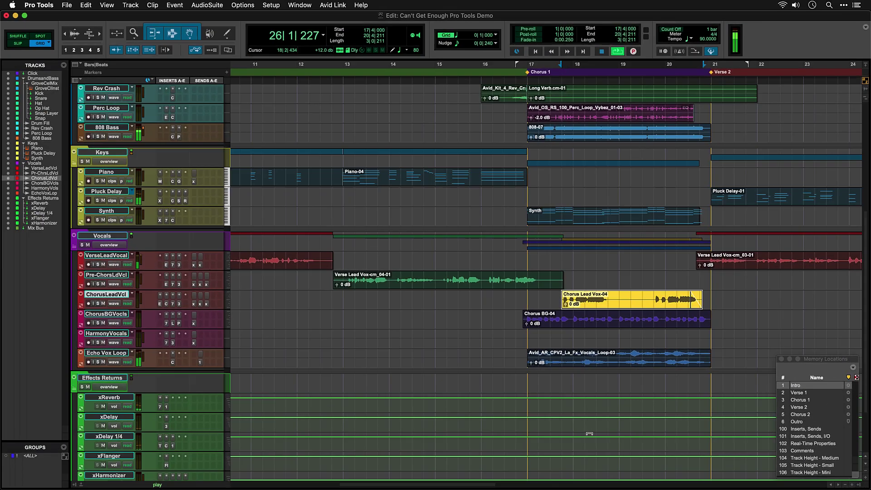
pyautogui.moveTo(470, 435); pyautogui.dragTo(570, 489)
pyautogui.press('super+equal')
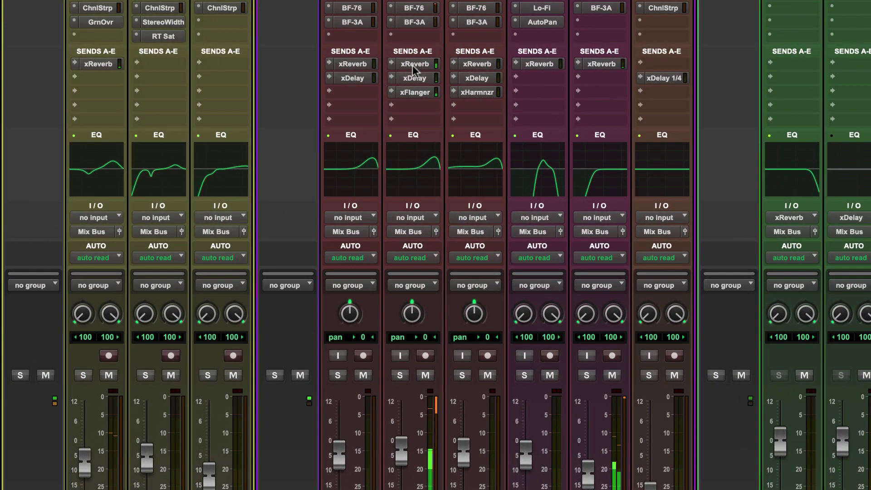
# - Raise PrChrsLdV's xReverb send above -7.5 dB and close the send window
pyautogui.click(400, 90)
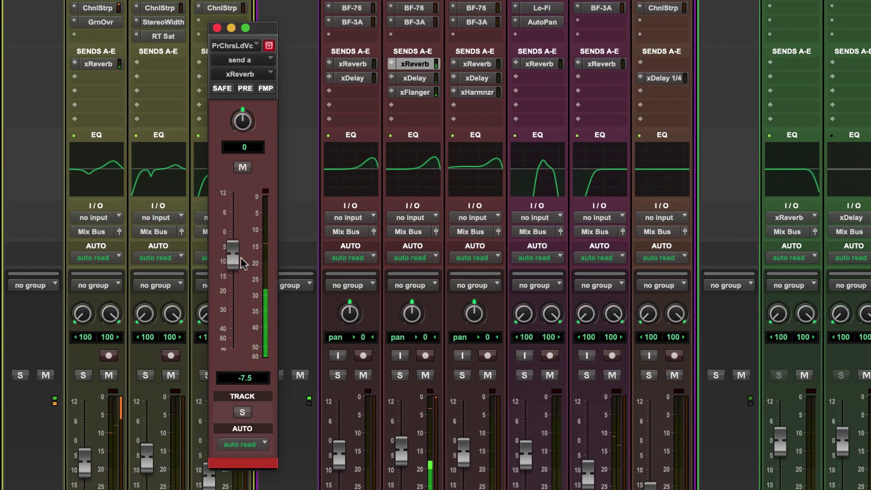
pyautogui.moveTo(233, 264)
pyautogui.mouseDown()
pyautogui.moveTo(239, 221)
pyautogui.moveTo(236, 259)
pyautogui.mouseUp()
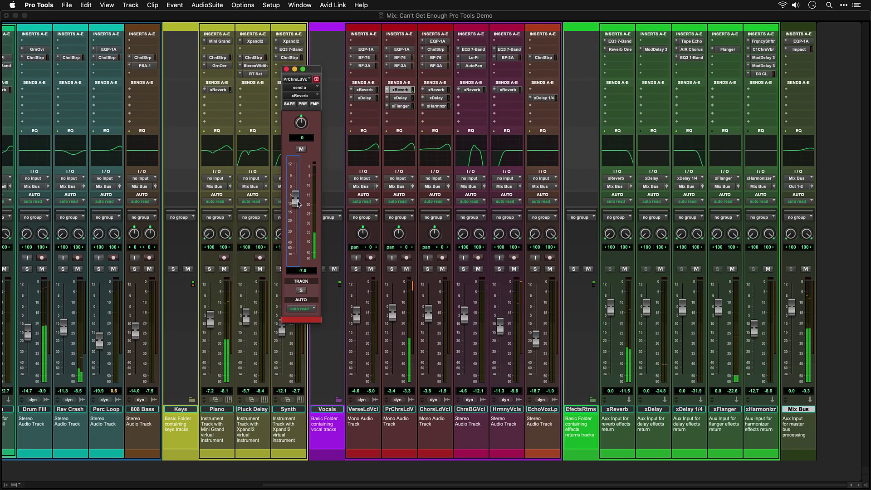
pyautogui.click(409, 89)
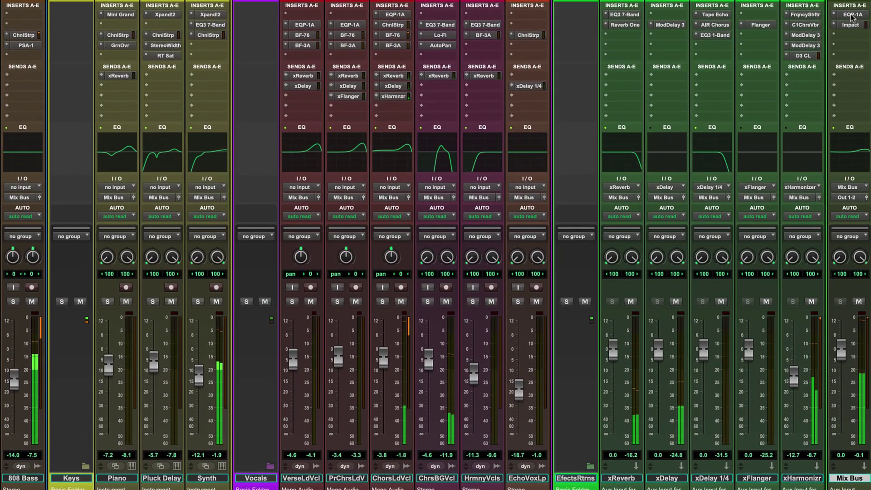
pyautogui.click(800, 41)
# - Inspect the Mix Bus's Impact compressor and Out 1-2 output options, then return to the Edit window
pyautogui.click(850, 25)
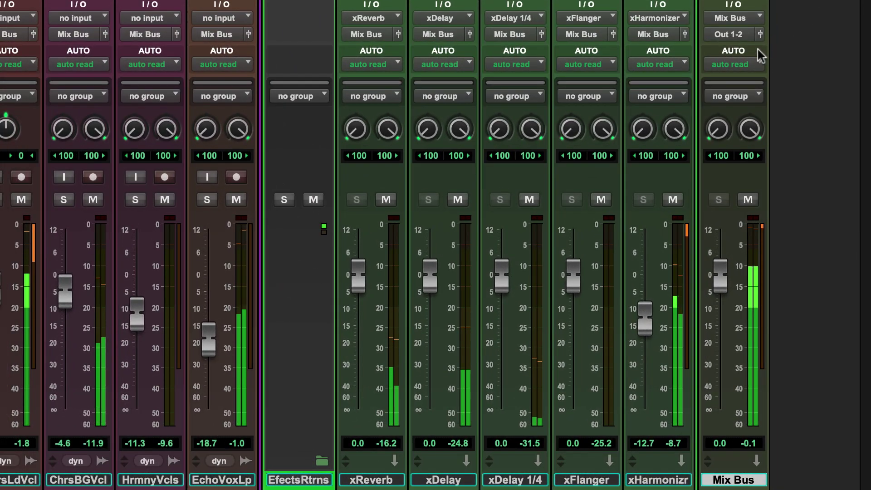
pyautogui.rightClick(735, 36)
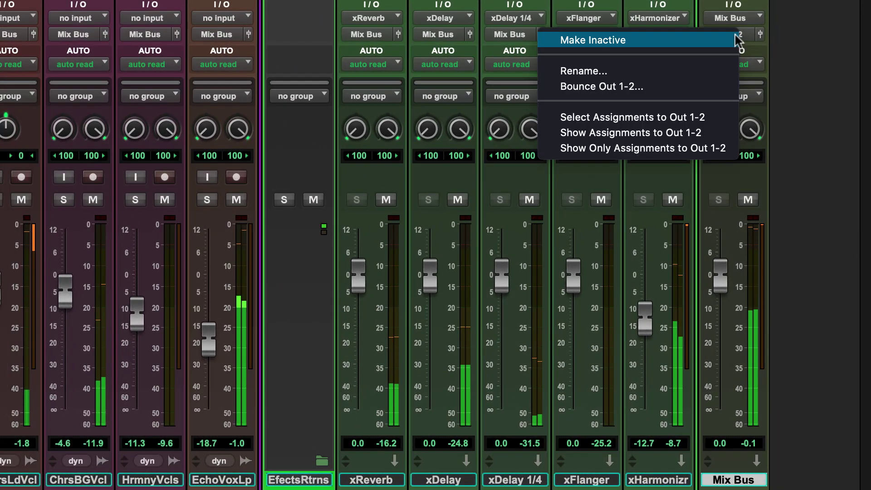
pyautogui.click(809, 81)
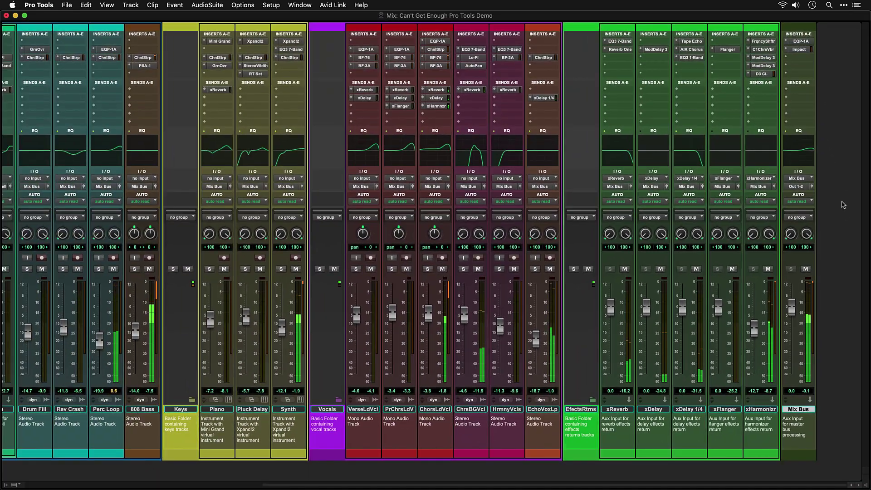
pyautogui.press('super+equal')
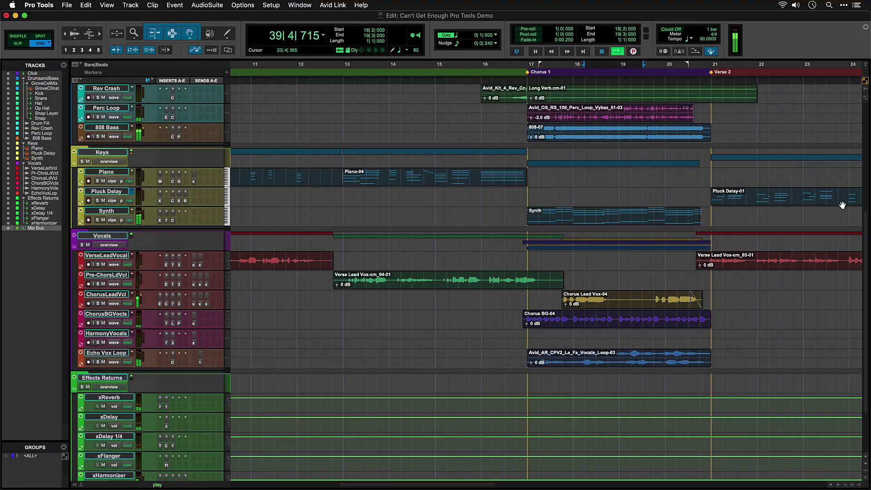
# - Collapse the Vocals, Keys and DrumsandBass folders, then re-expand DrumsandBass and Keys
pyautogui.click(74, 248)
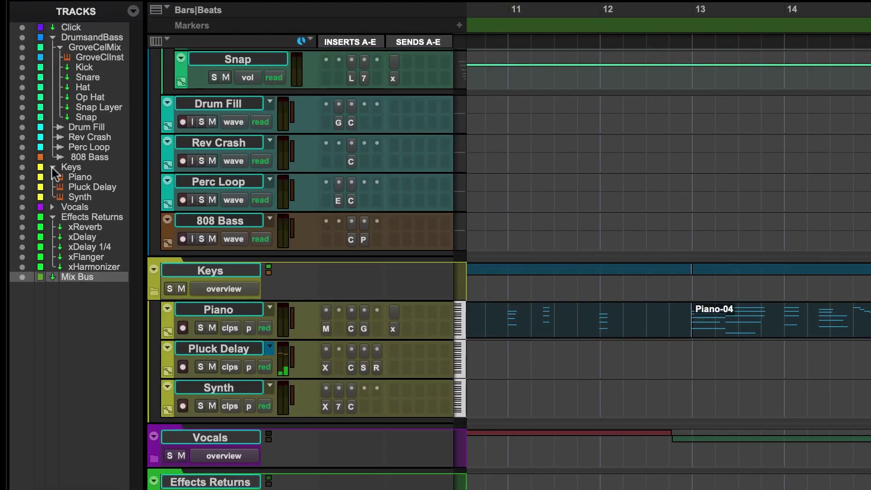
pyautogui.click(23, 144)
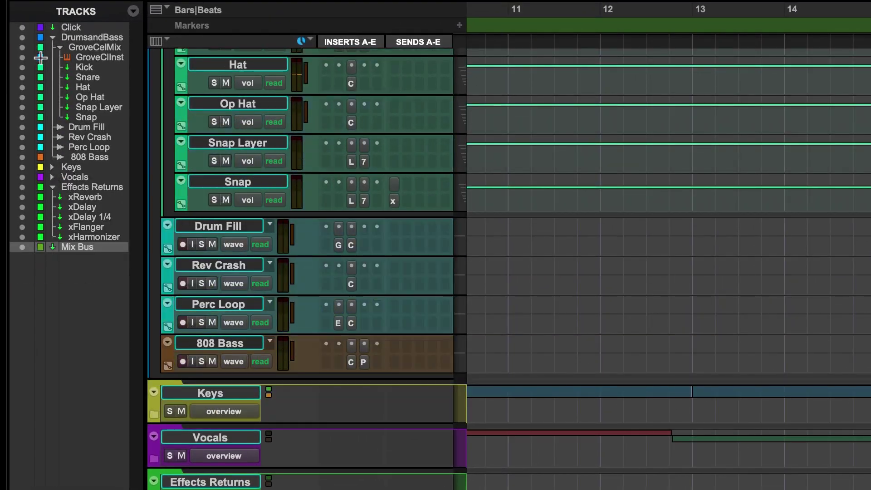
pyautogui.click(53, 37)
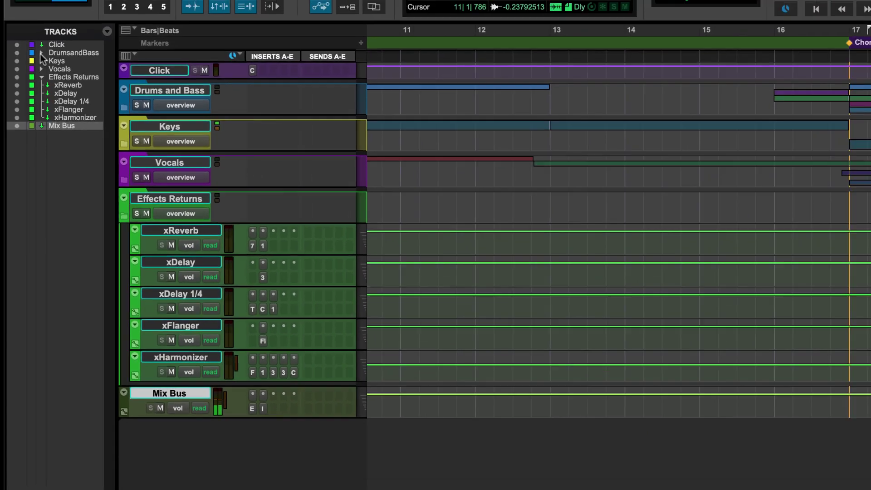
pyautogui.click(52, 37)
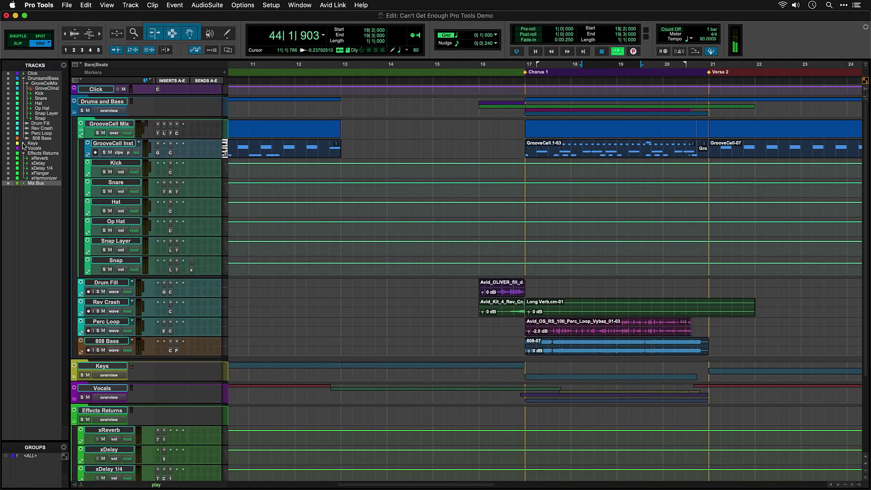
pyautogui.click(24, 143)
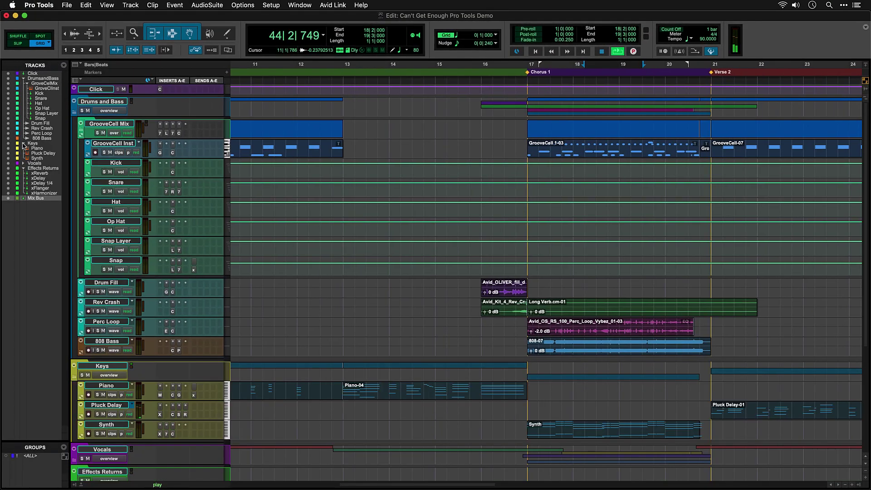
# - Jump playback to the Verse 2 marker at bar 21 and zoom out horizontally
pyautogui.click(714, 73)
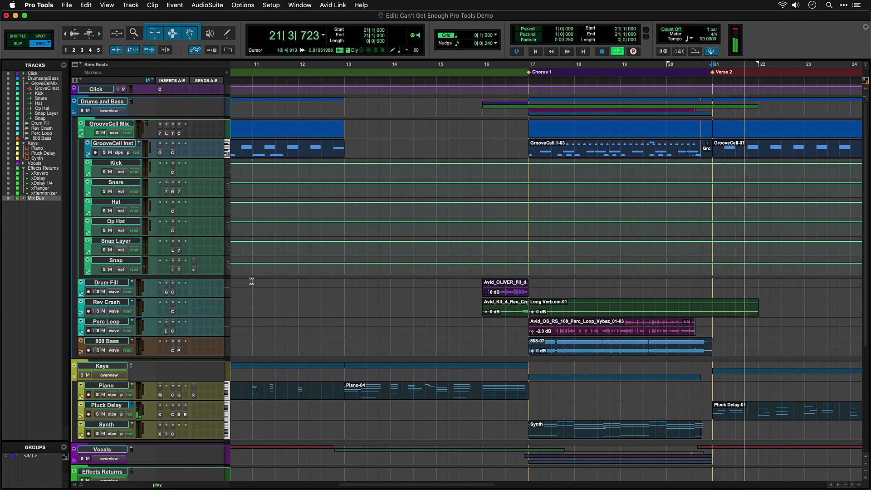
pyautogui.press('r')
pyautogui.press('r')
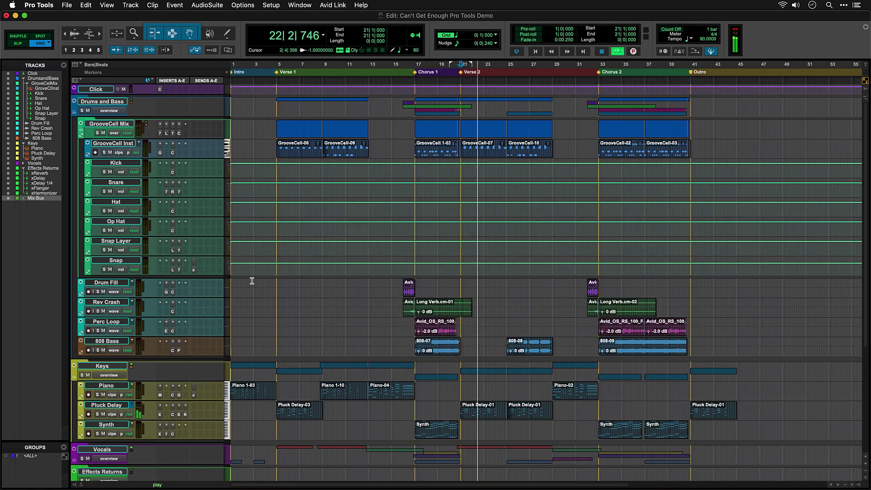